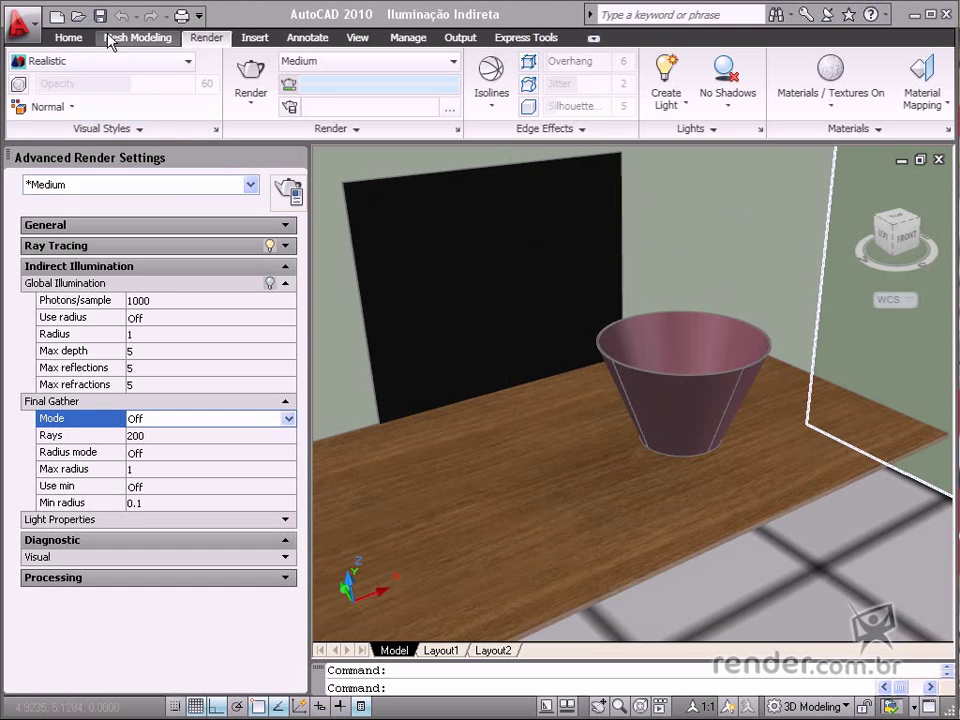
- Preview the Iluminação Indireta drawing in the file selection dialog, then close the dialog without opening it
click(78, 15)
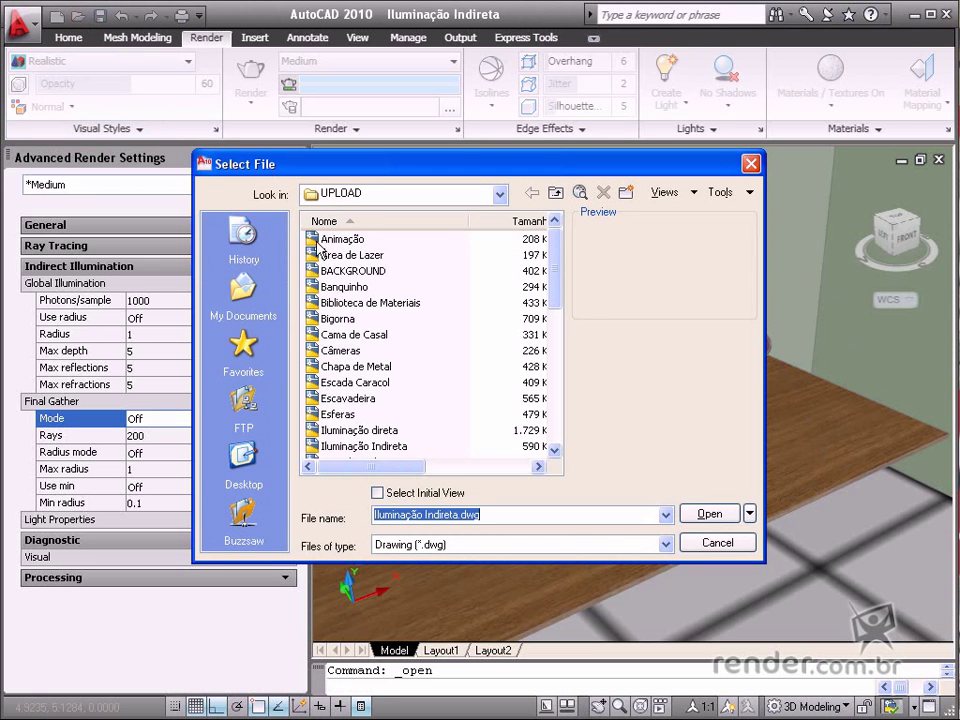
click(331, 446)
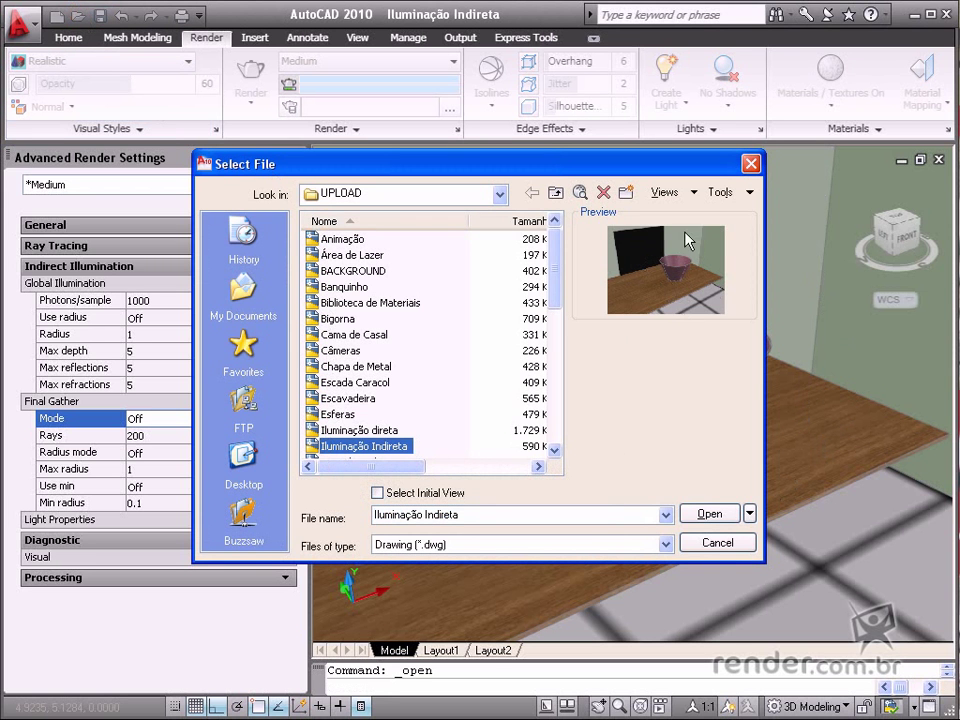
click(718, 543)
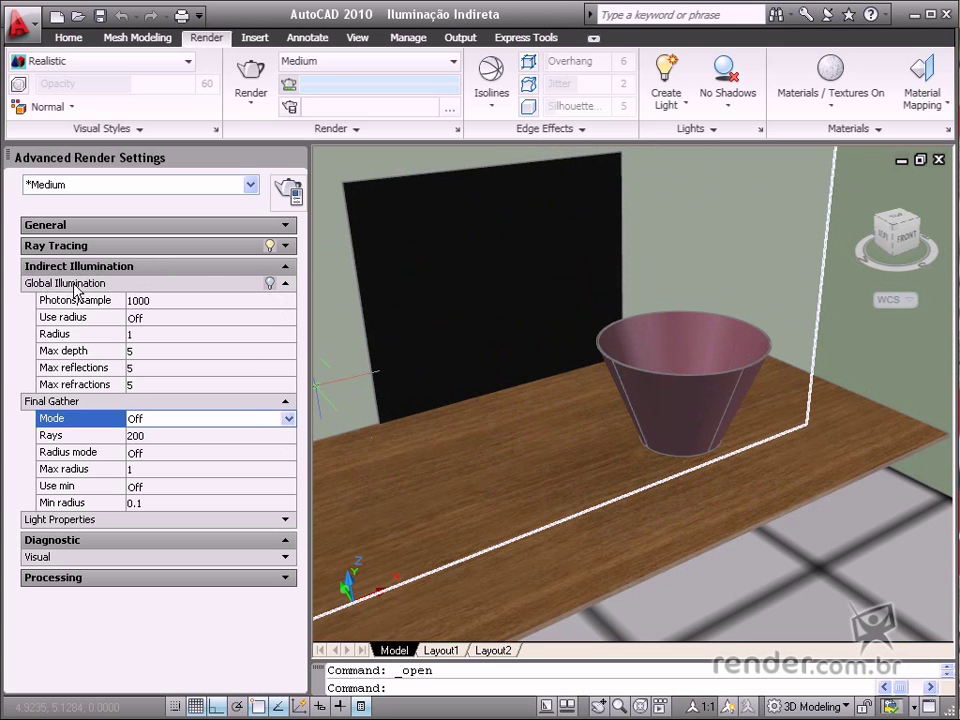
- Switch Global Illumination on in the render settings and select its Photons/sample value
click(268, 284)
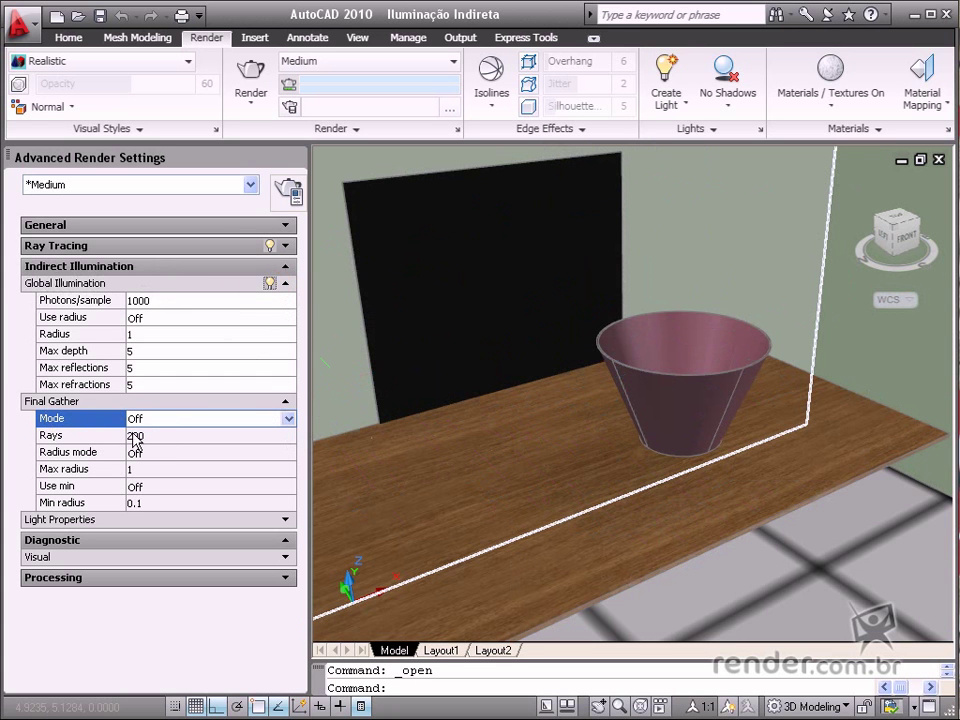
click(269, 284)
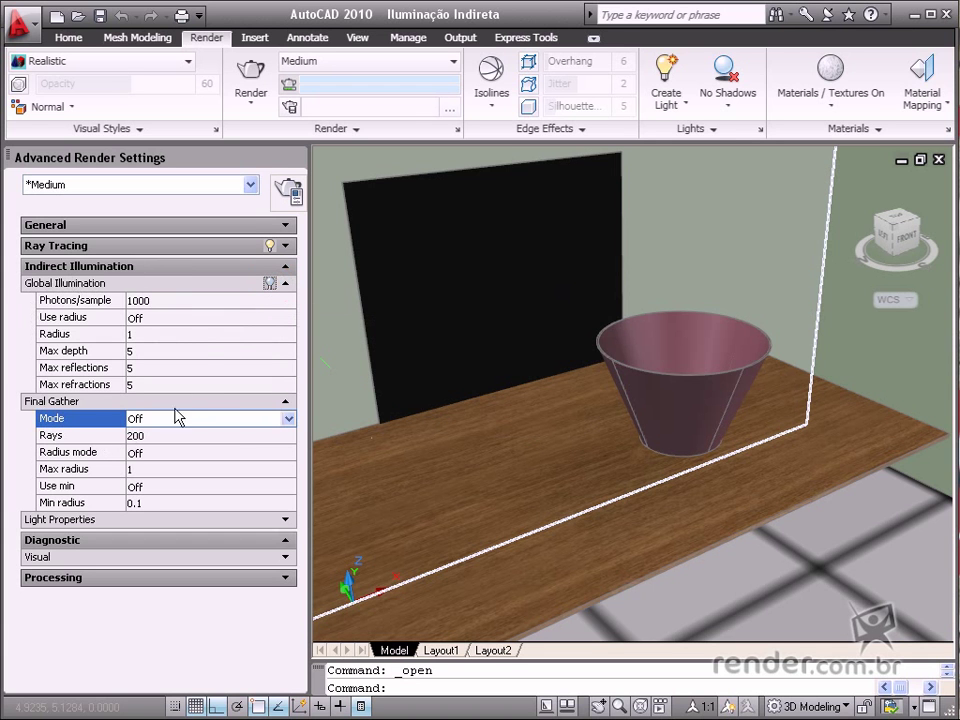
click(289, 421)
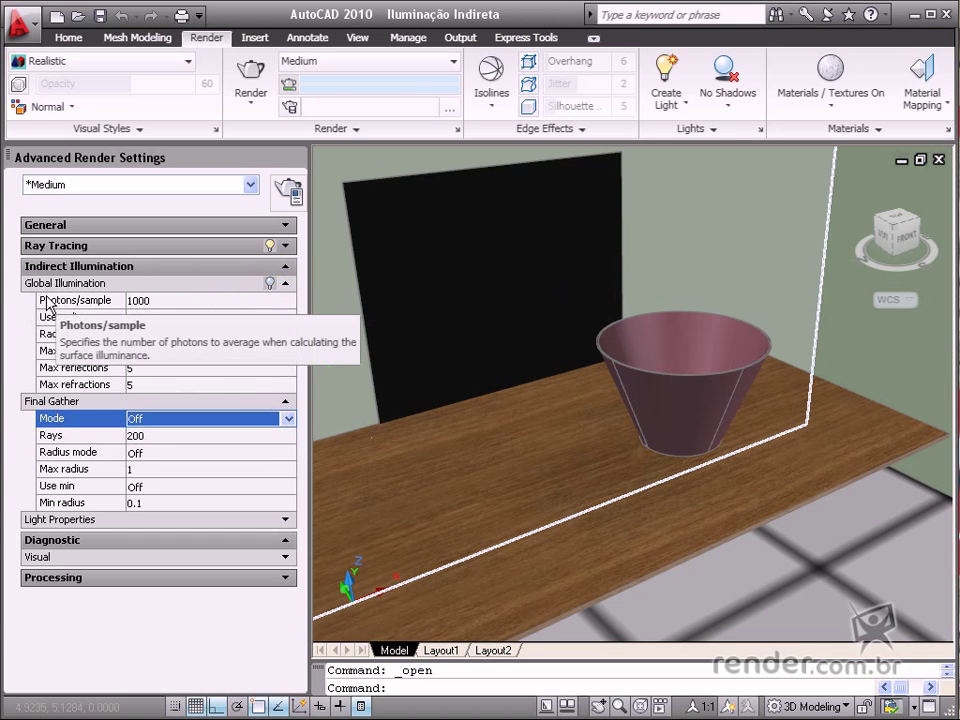
click(171, 300)
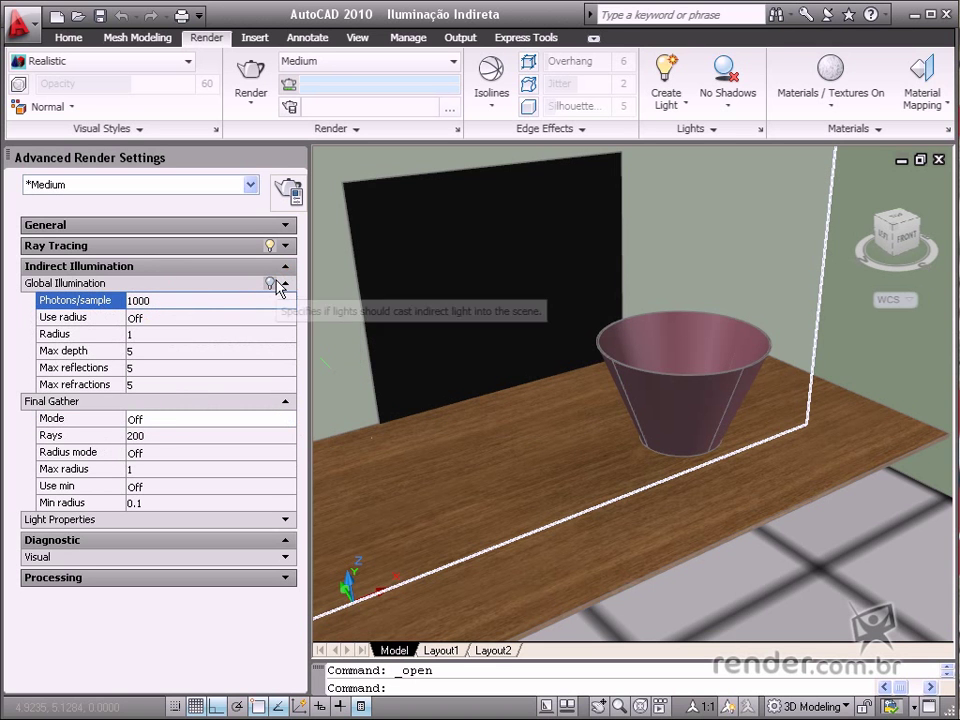
click(175, 297)
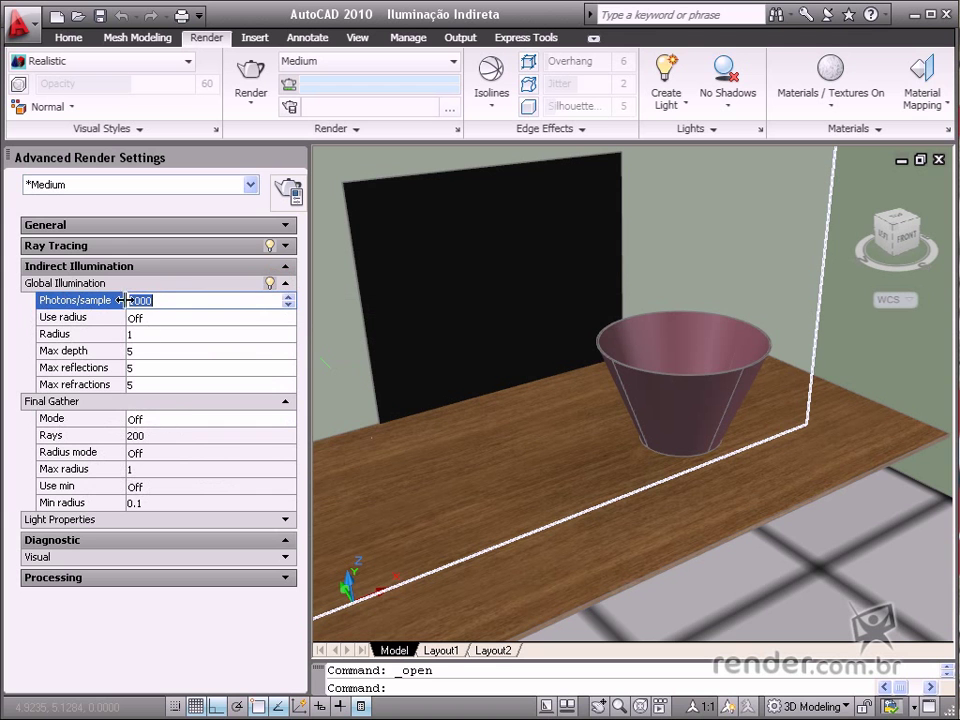
- Try the Final Gather mode On, then return both Final Gather and Global Illumination to off
click(287, 420)
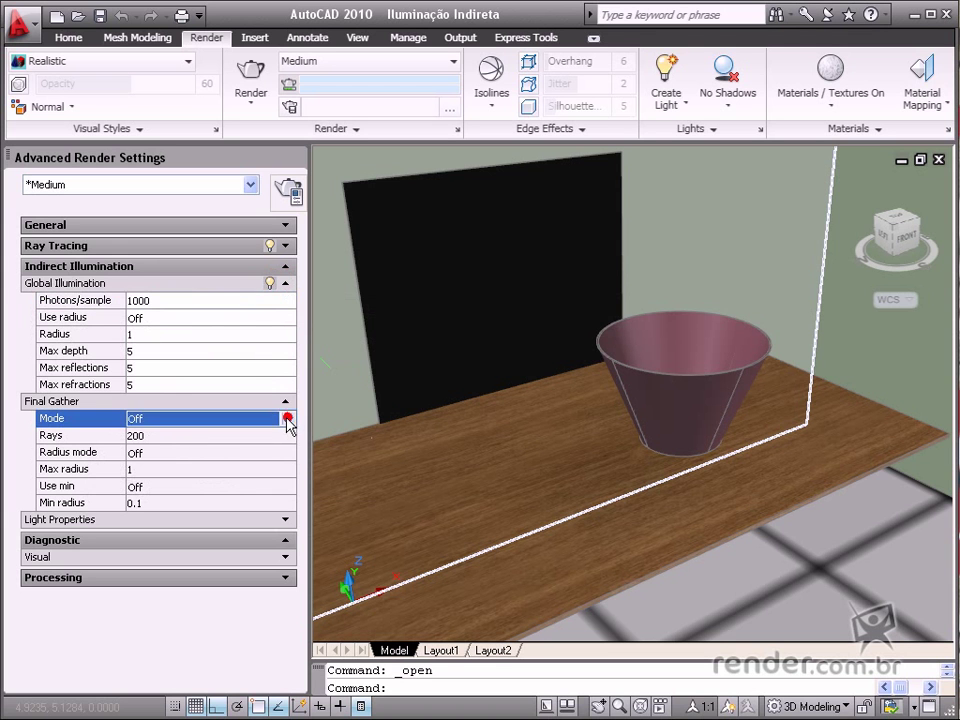
click(288, 418)
click(135, 448)
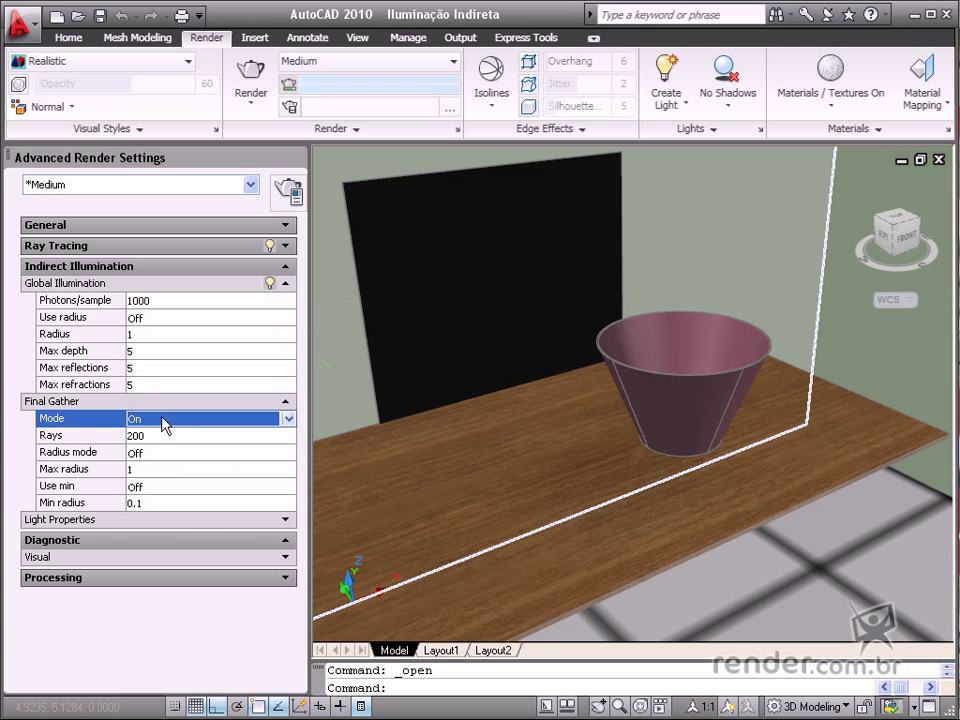
click(288, 419)
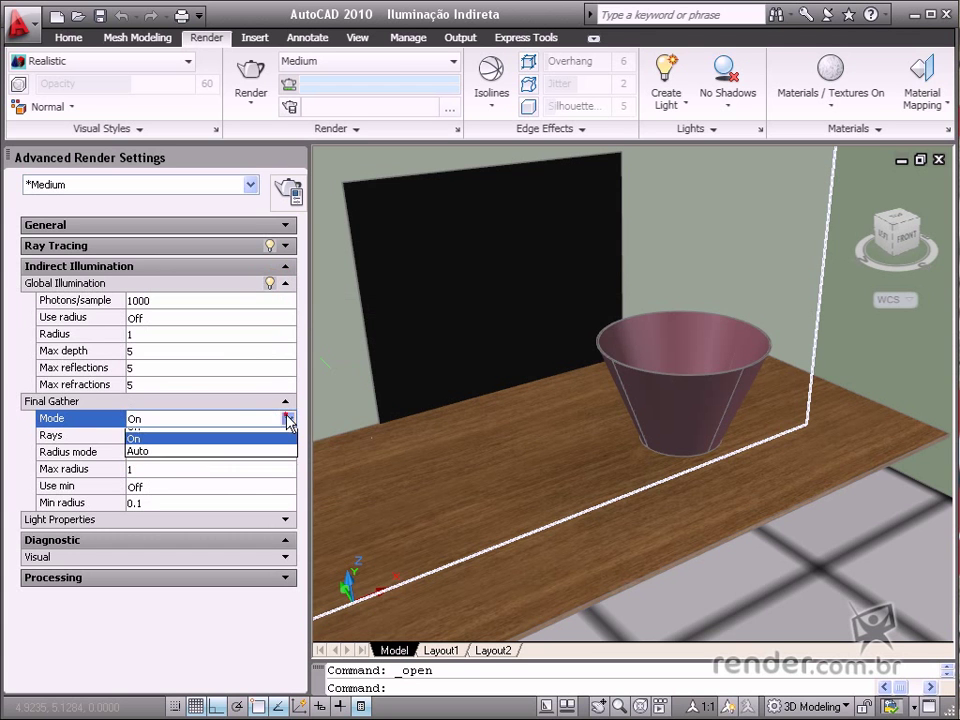
click(186, 436)
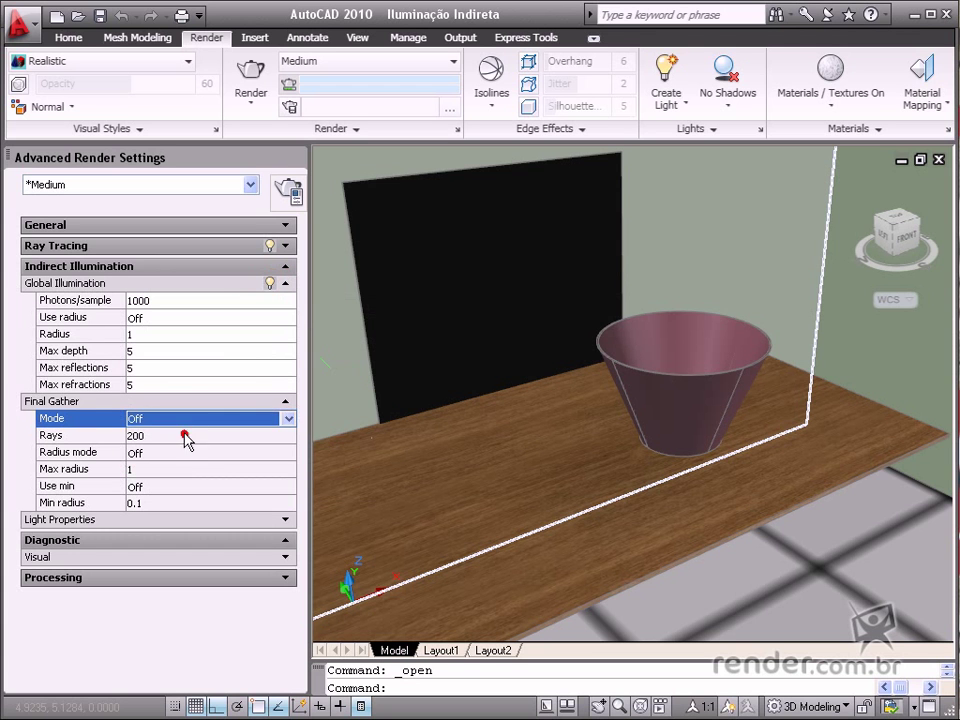
click(269, 283)
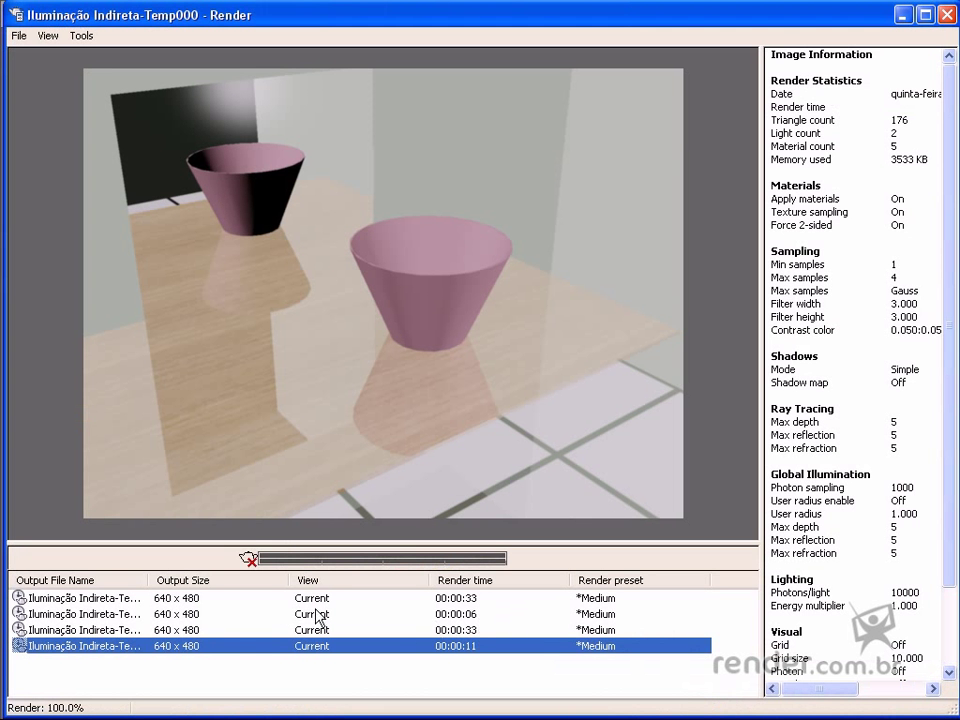
- Compare the Iluminação Indireta-Temp001 and Temp000 images in the render history, then minimize the render window
click(77, 632)
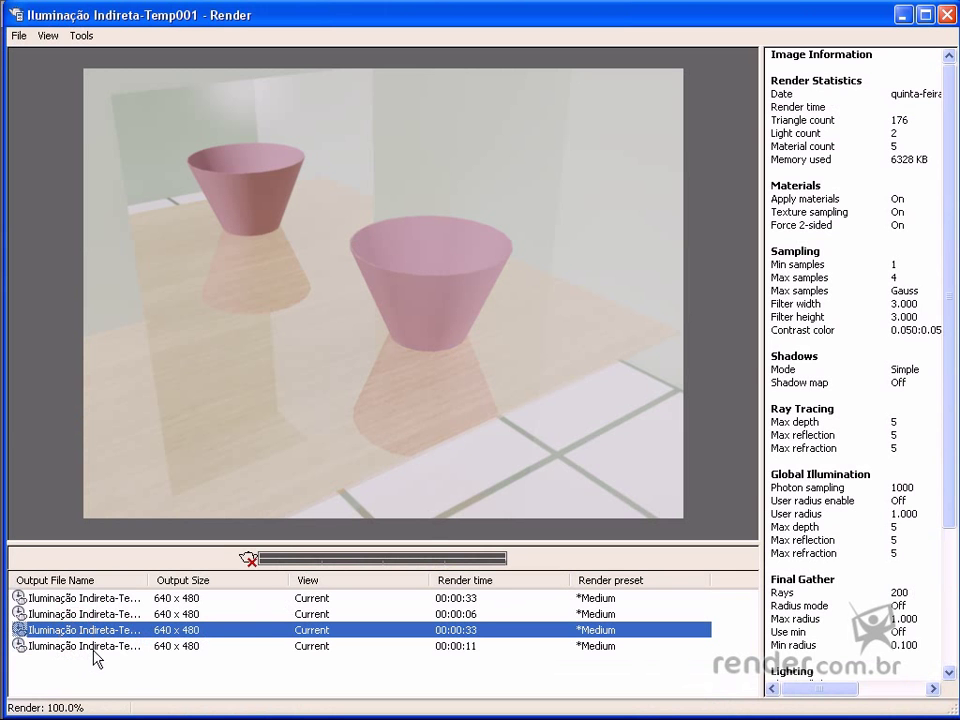
click(96, 647)
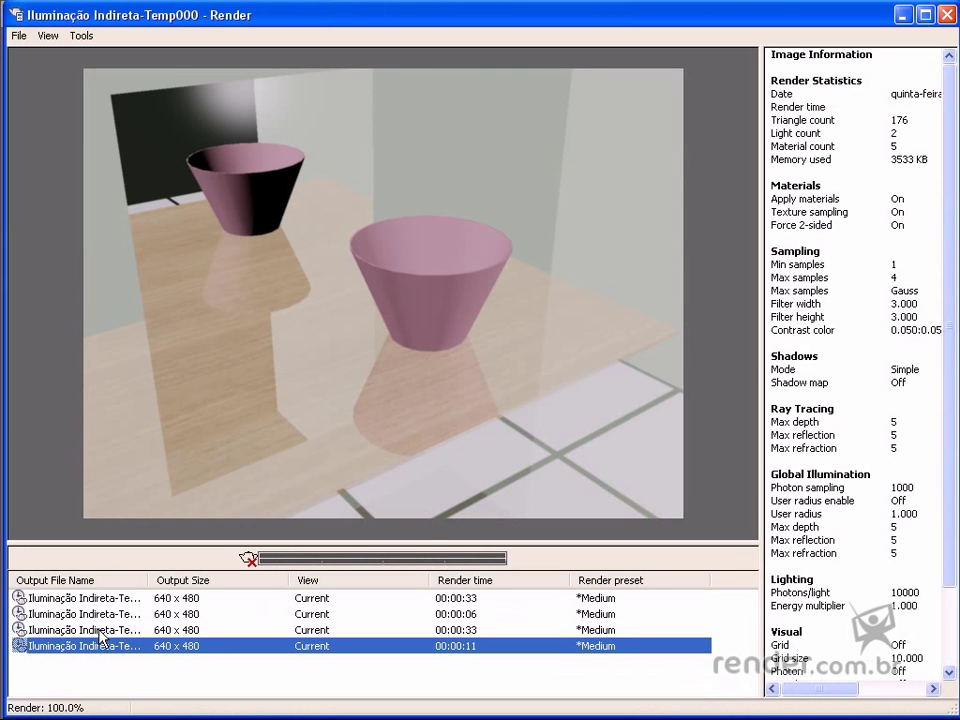
click(100, 630)
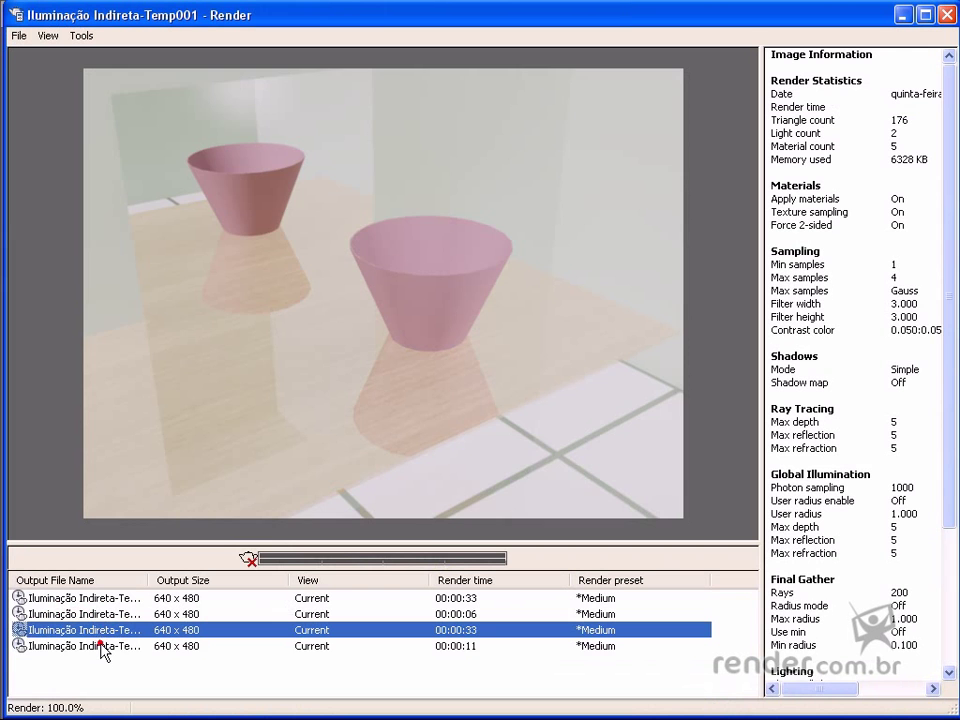
click(103, 647)
click(101, 631)
click(903, 16)
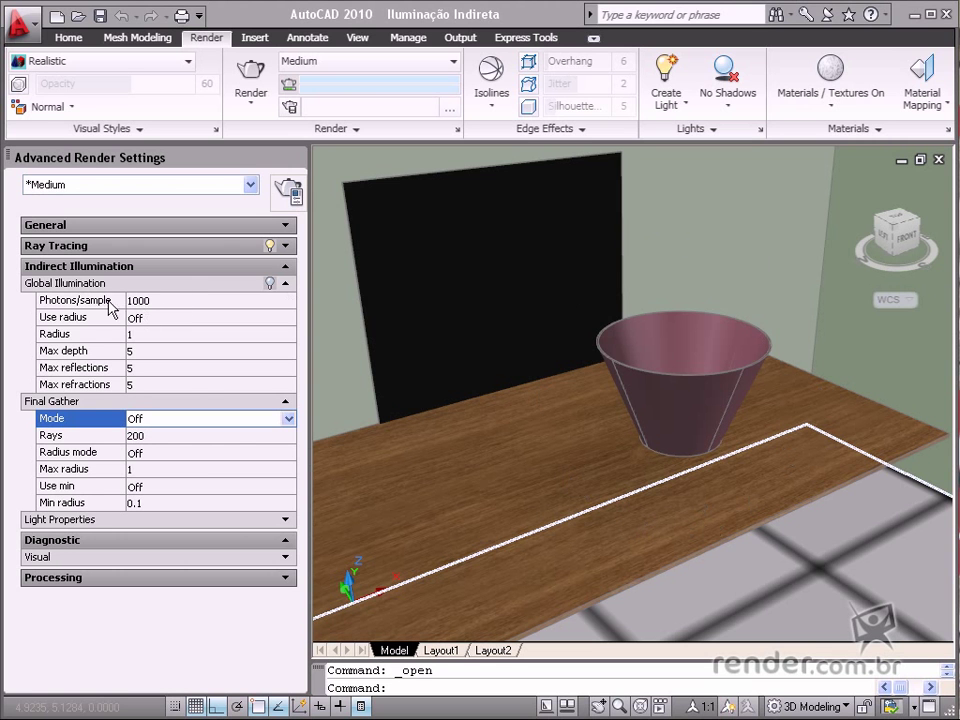
- Turn on Global Illumination and set its Photons/sample to 1000
click(269, 283)
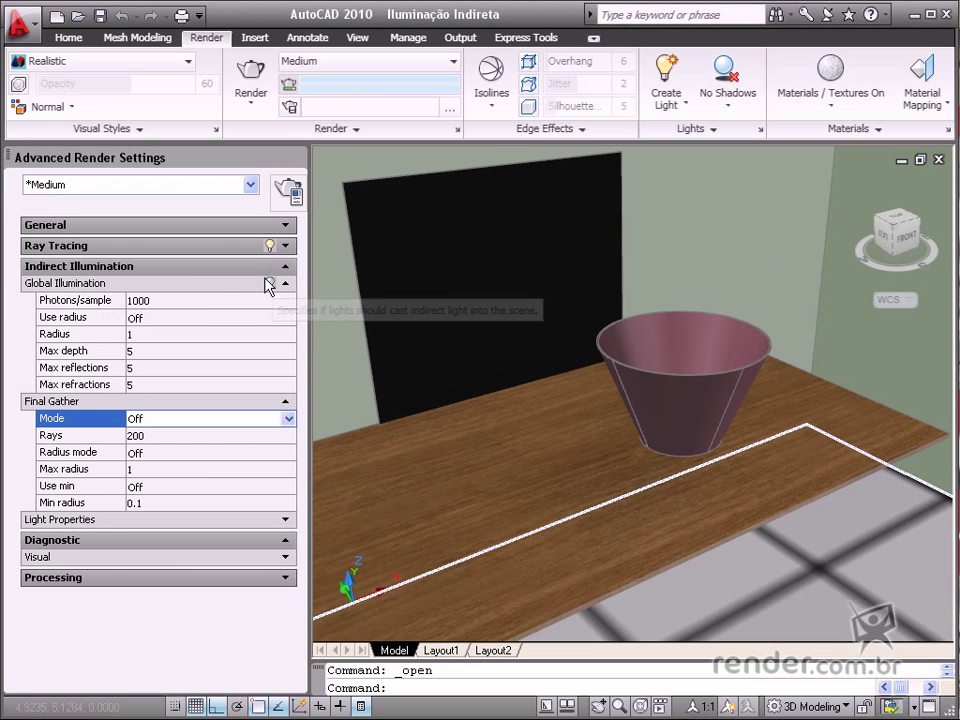
click(182, 299)
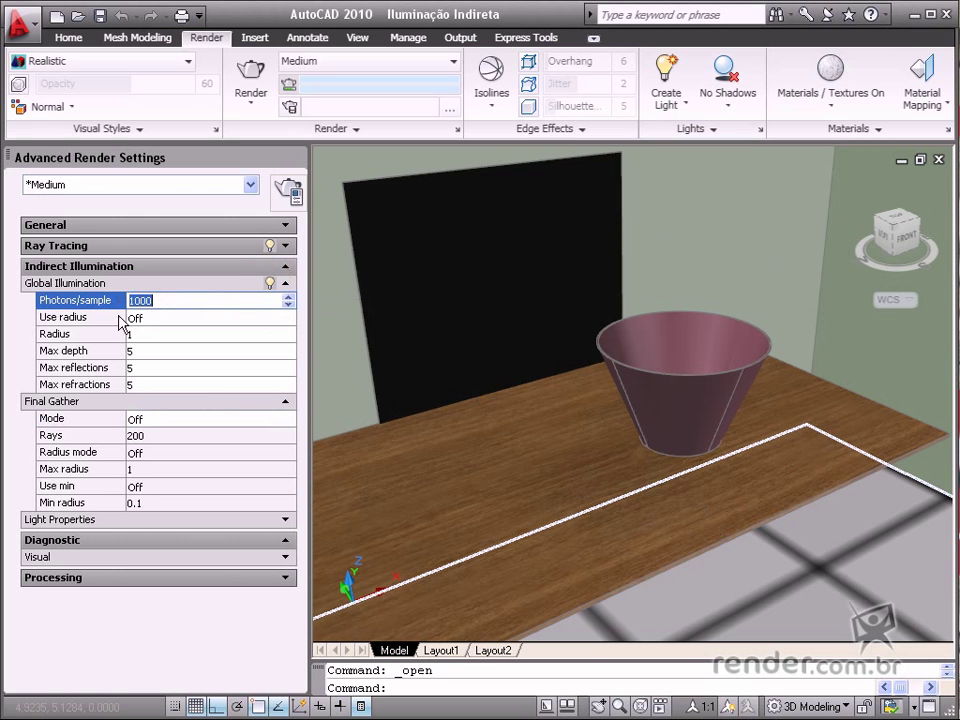
text(2000)
click(58, 301)
text(10)
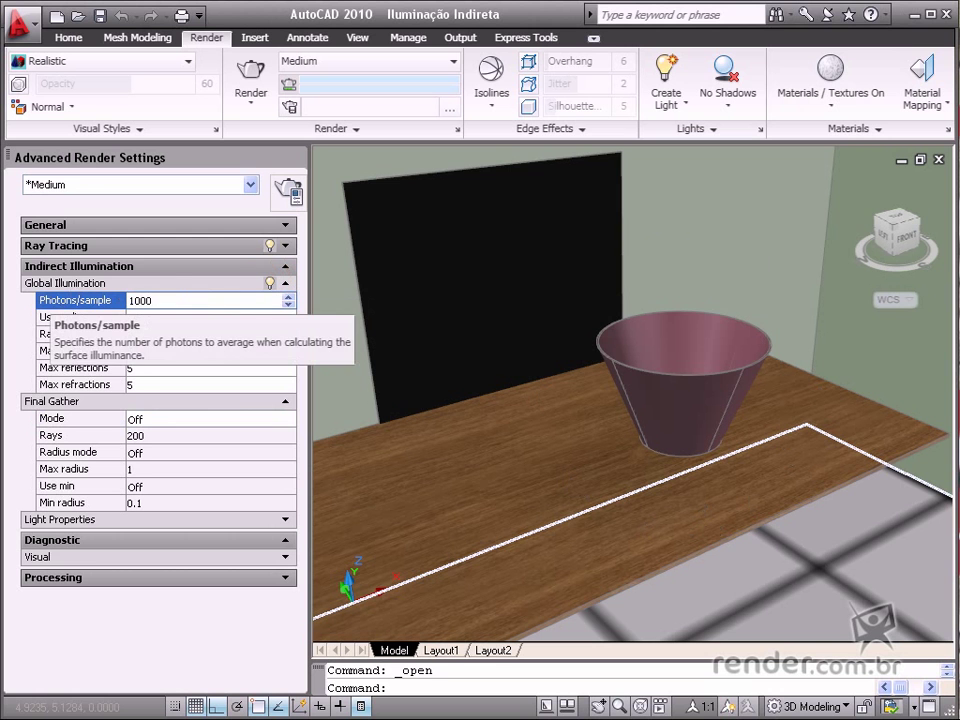
double_click(141, 300)
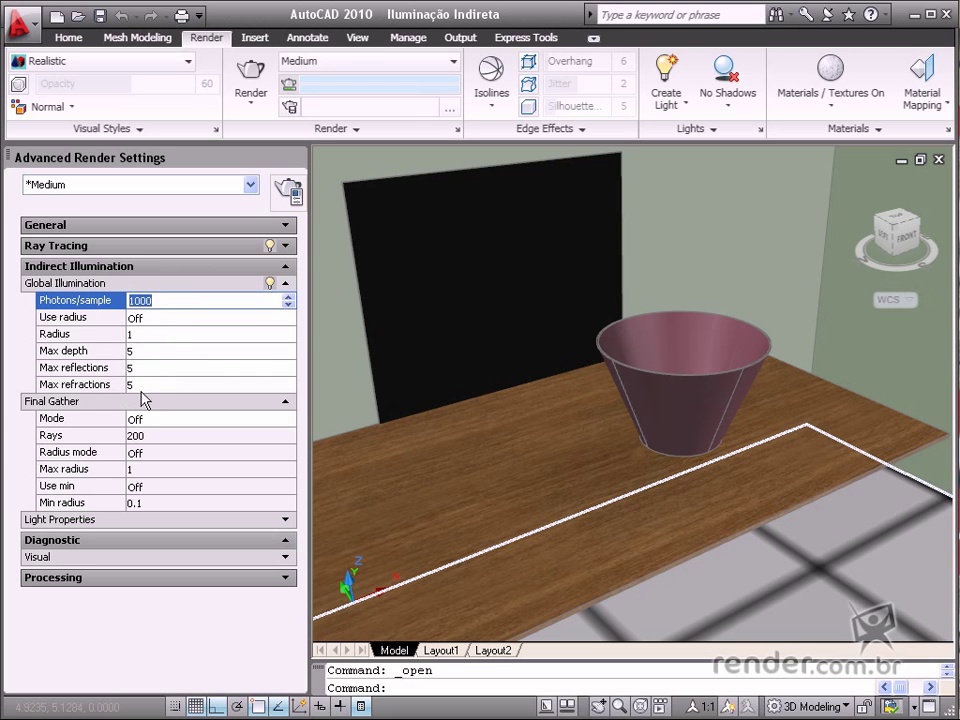
- Set the Final Gather mode to On and its number of rays to 100
mouse_move(121, 355)
mouse_move(52, 438)
click(165, 435)
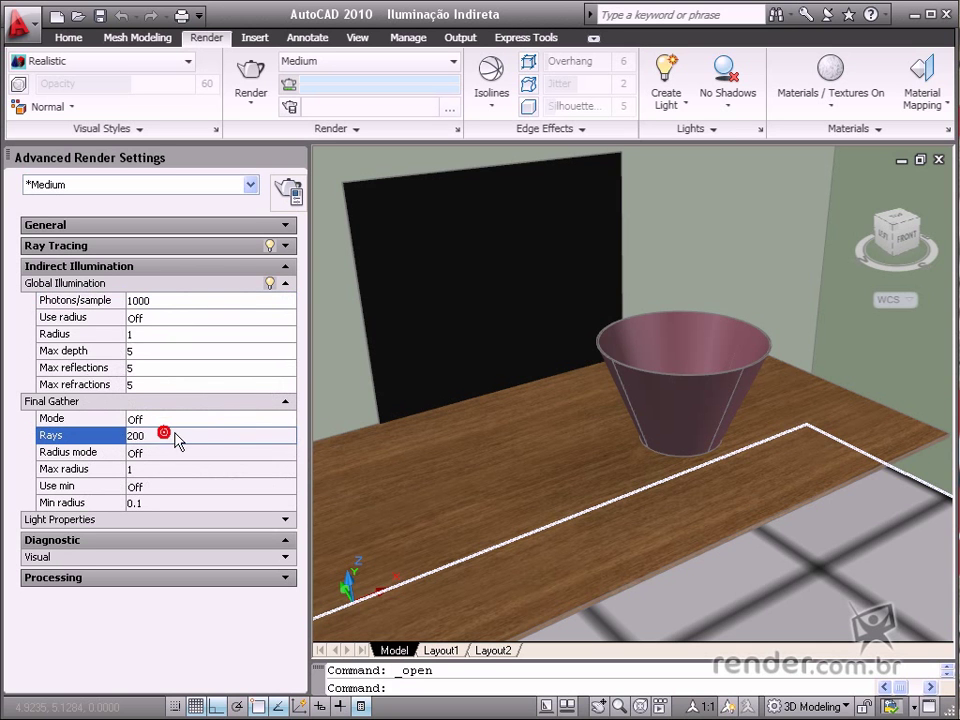
click(222, 419)
click(288, 419)
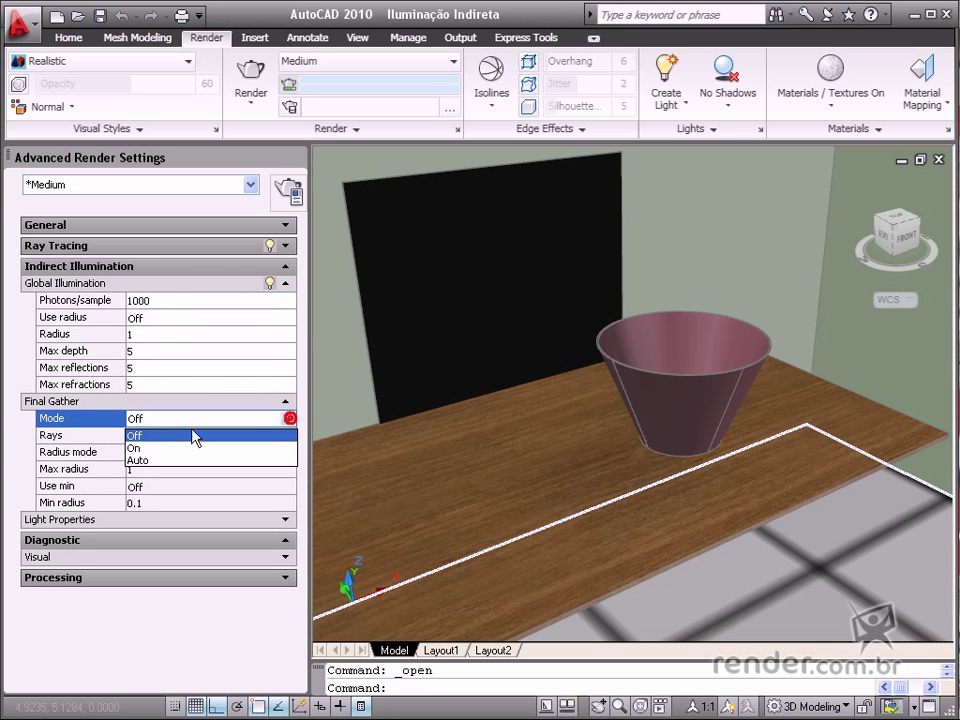
click(148, 446)
click(154, 435)
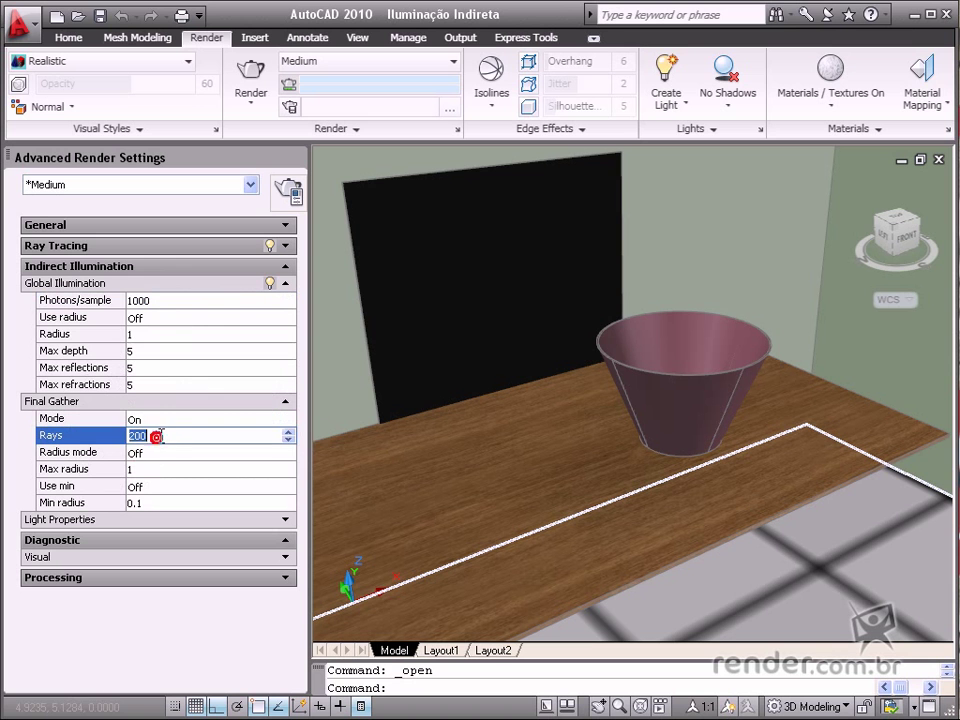
text(100)
- Set the Final Gather mode to Off
click(179, 424)
click(289, 420)
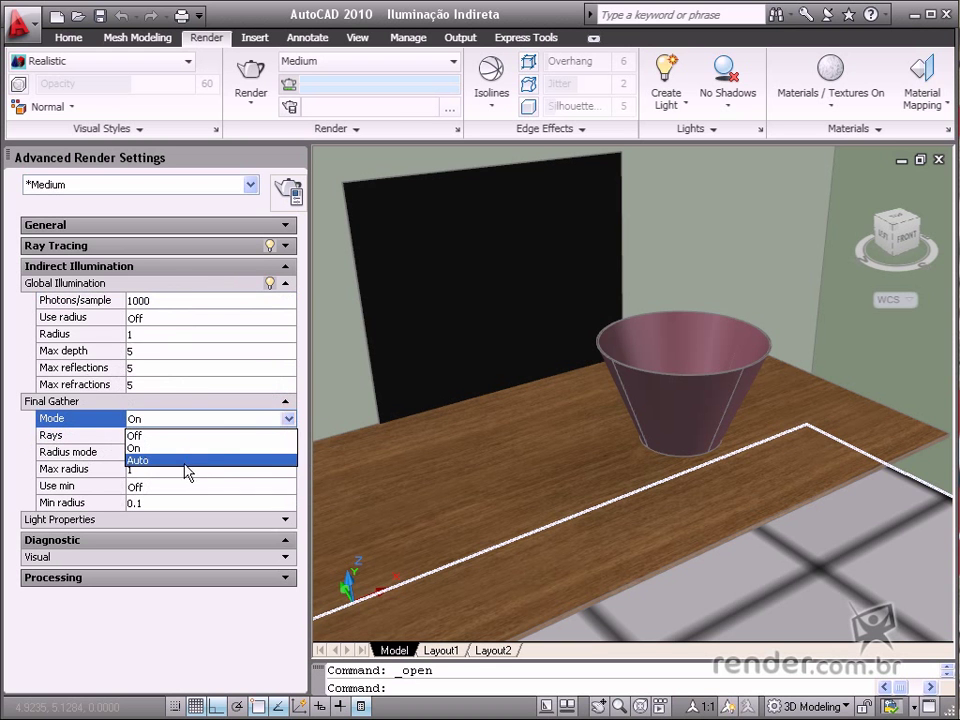
click(168, 437)
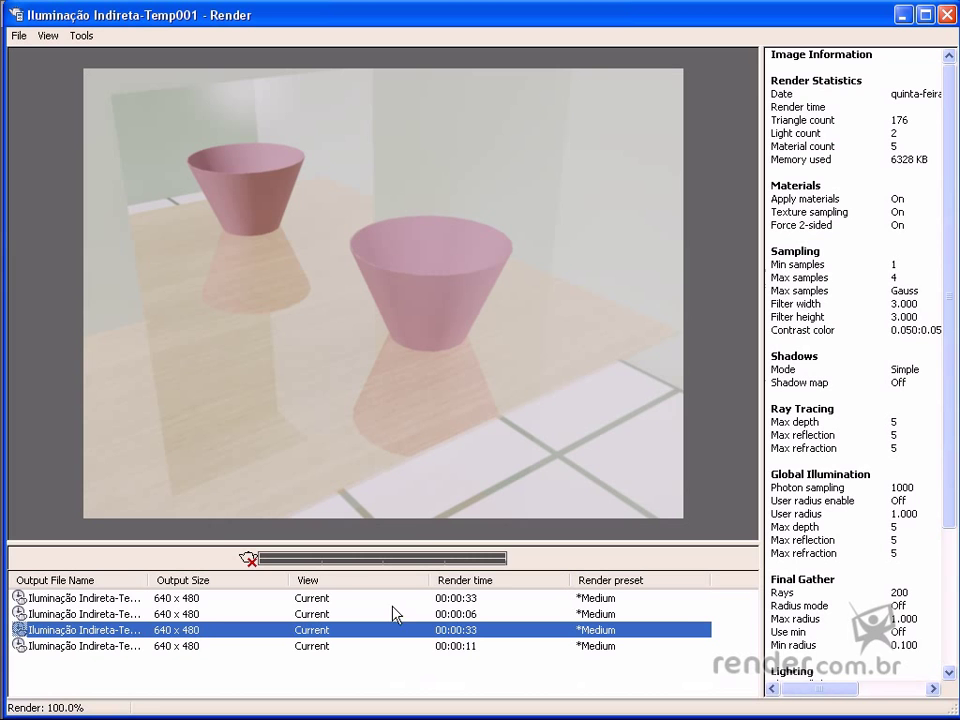
- Compare the Iluminação Indireta-Temp002 and Temp003 images in the render history, then minimize the render window
click(116, 614)
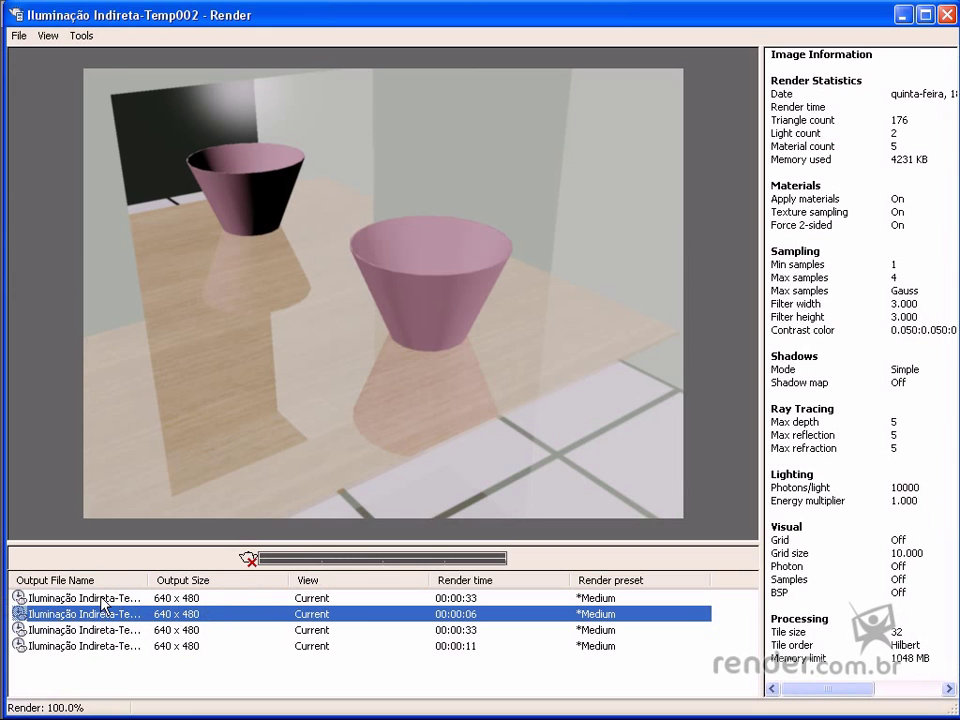
click(104, 601)
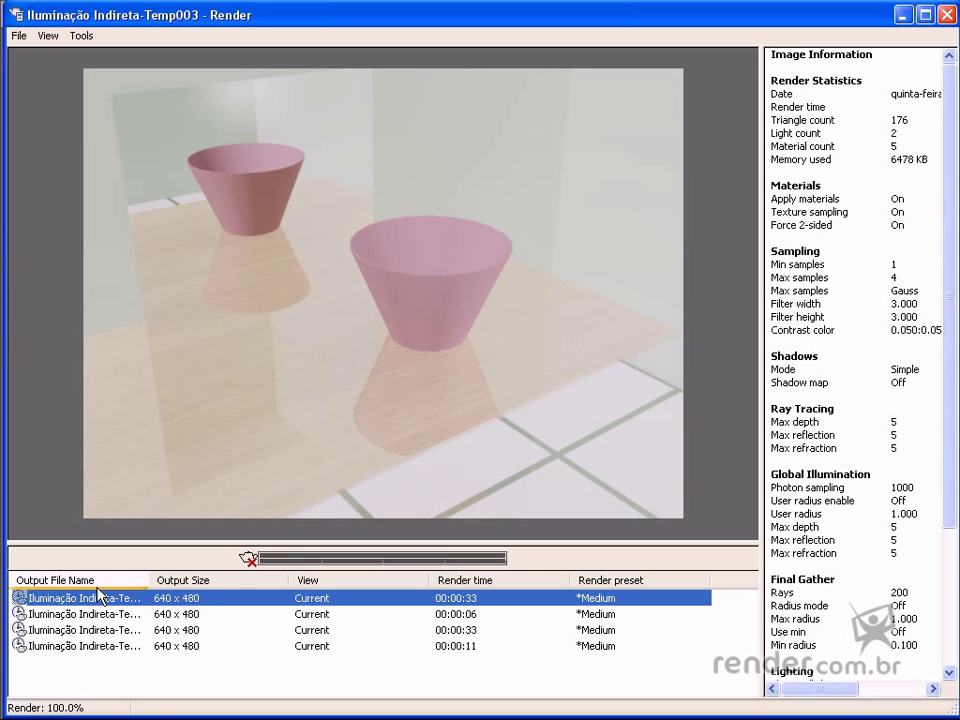
click(47, 615)
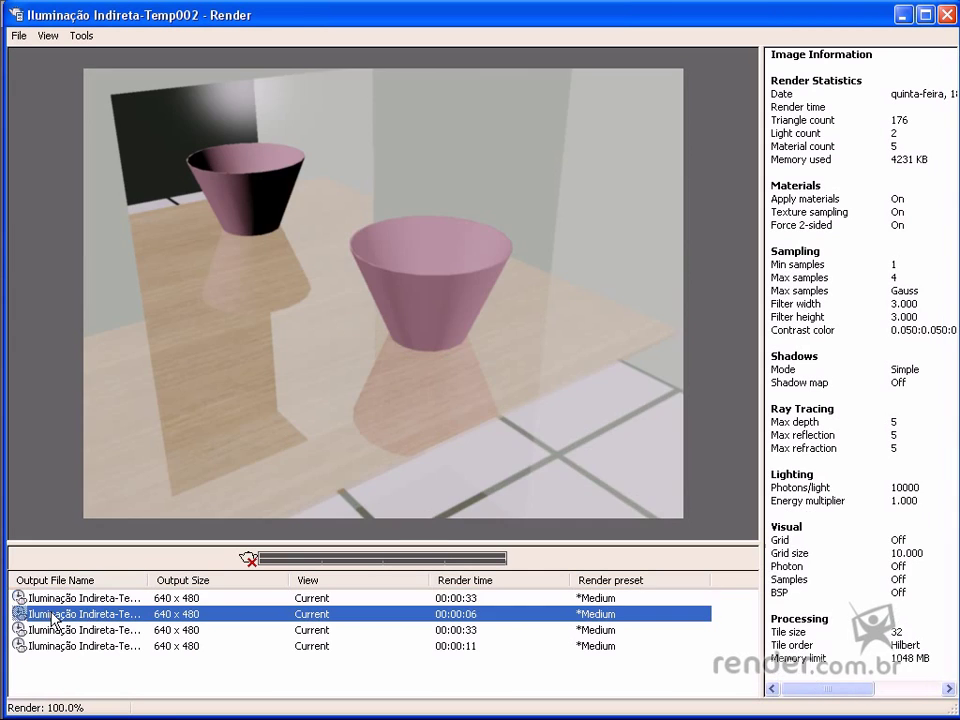
click(56, 600)
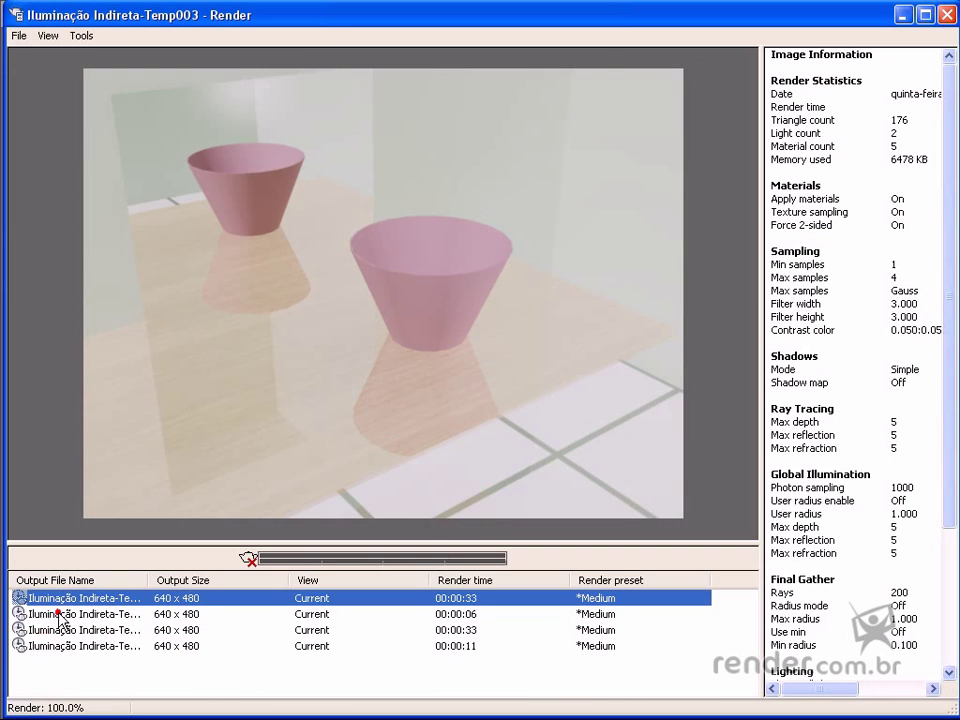
click(60, 614)
click(62, 600)
click(80, 614)
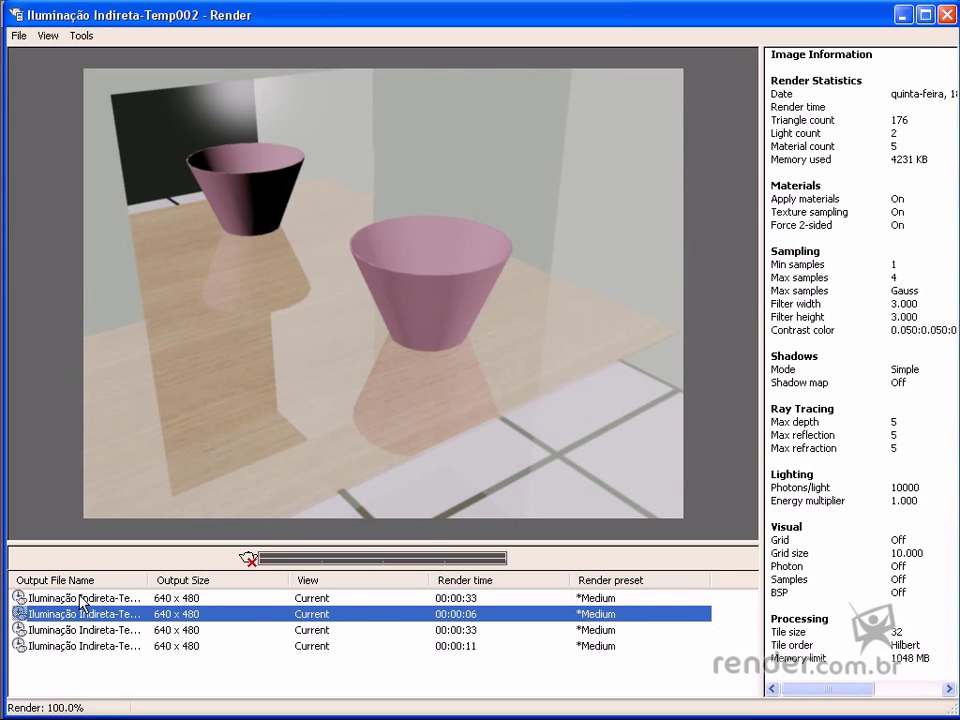
click(80, 601)
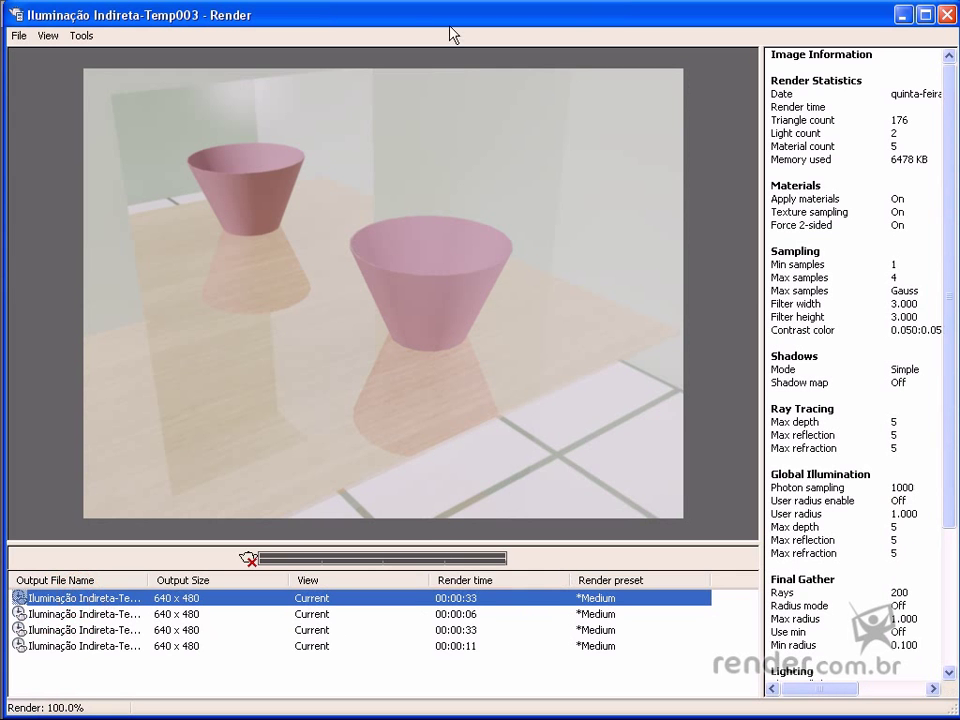
click(903, 14)
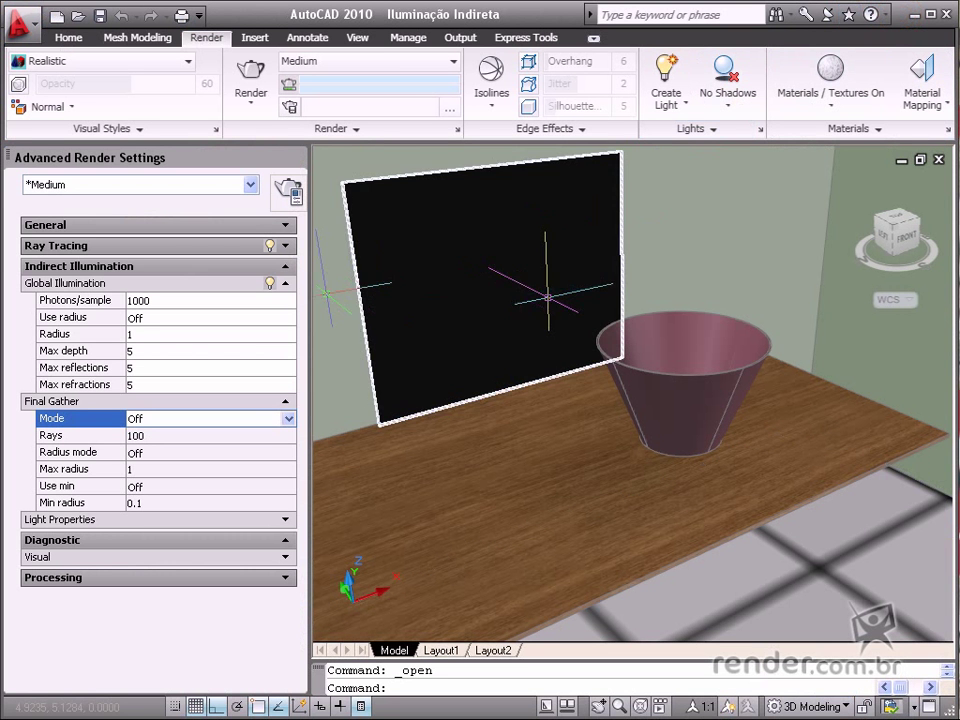
- Collapse the Indirect Illumination section of the render settings
click(286, 268)
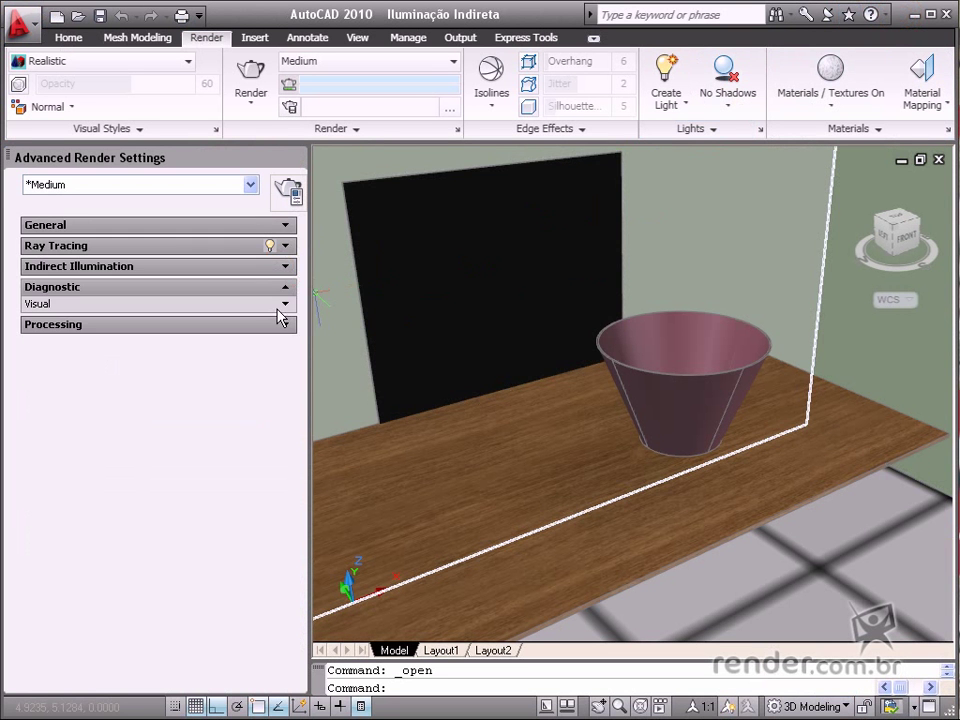